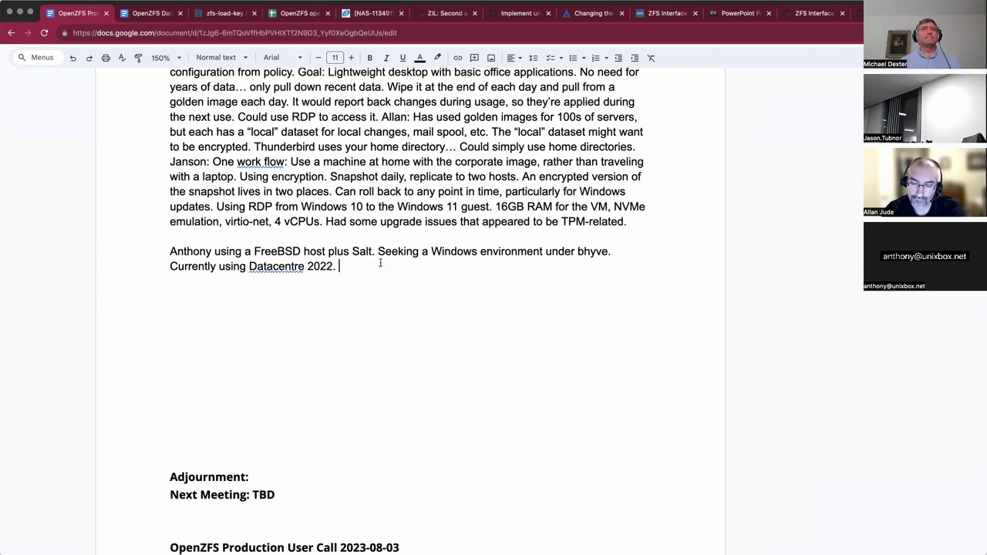
- Add 'Q: What best practices and tools surrounding replication.' and begin the reply noting sanoid
type("Q:")
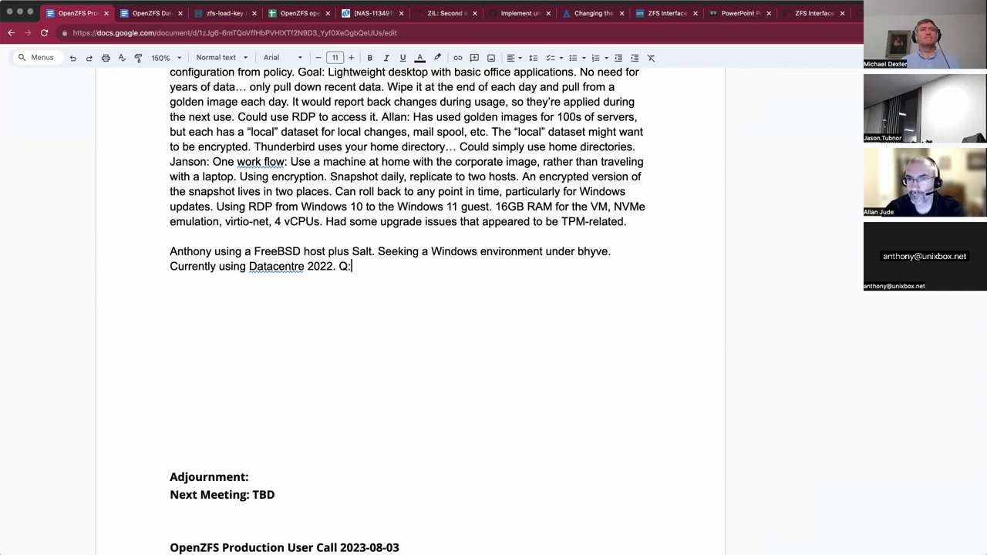
type(" What best")
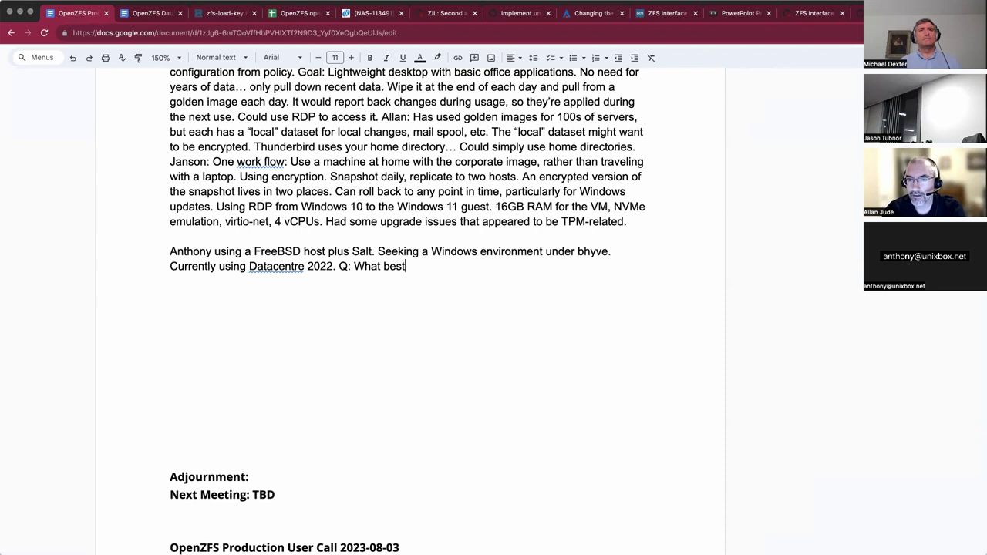
type(" practices and ")
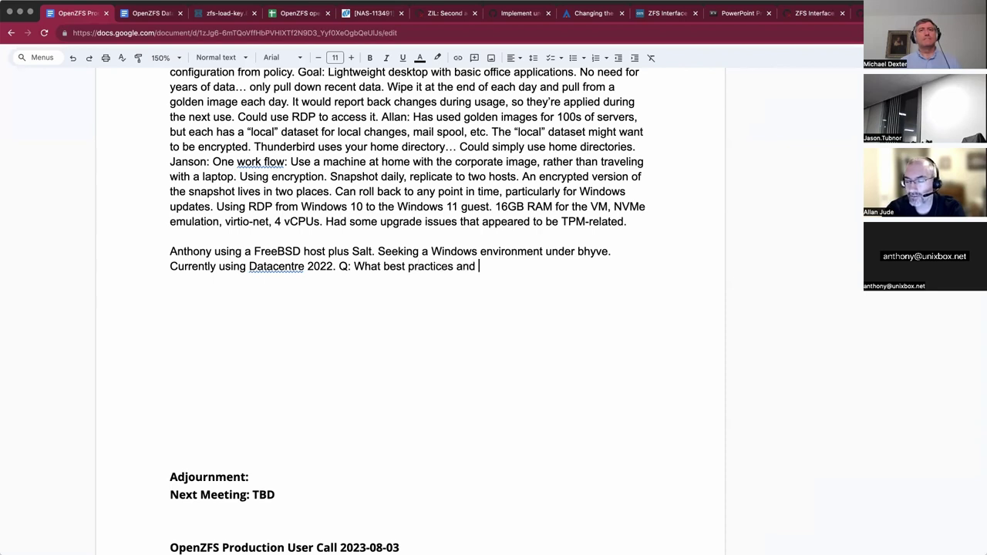
type("tools surround ne")
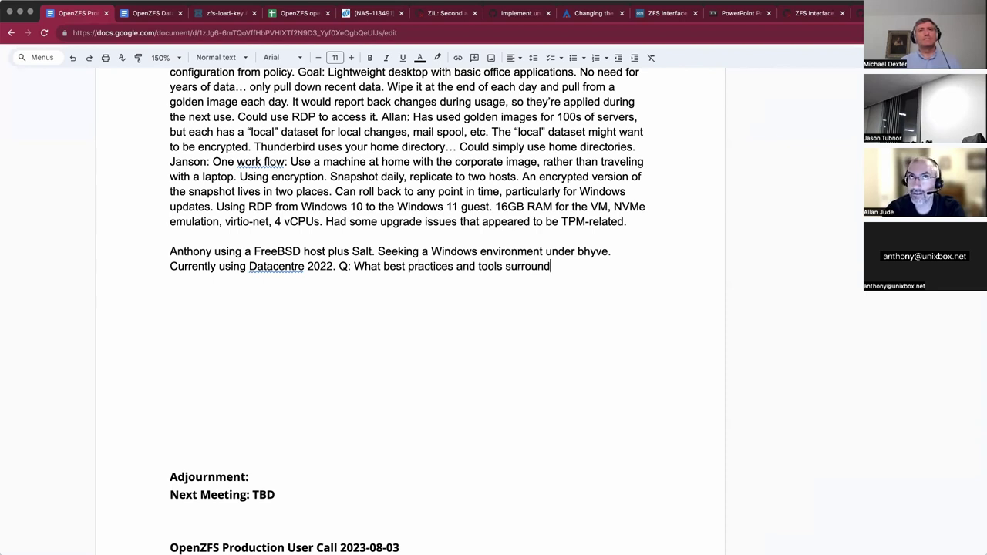
key("BackSpace")
key("BackSpace")
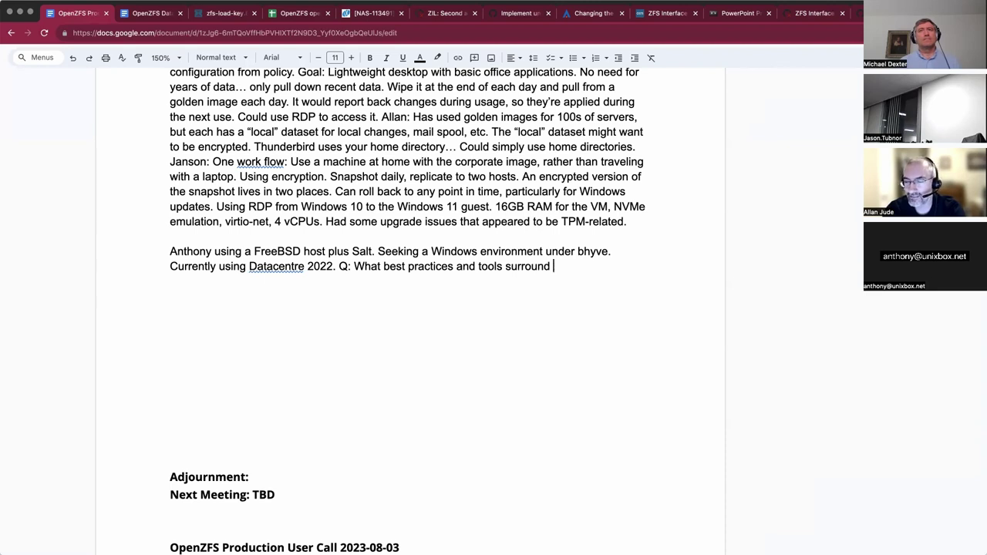
type("ing replication.")
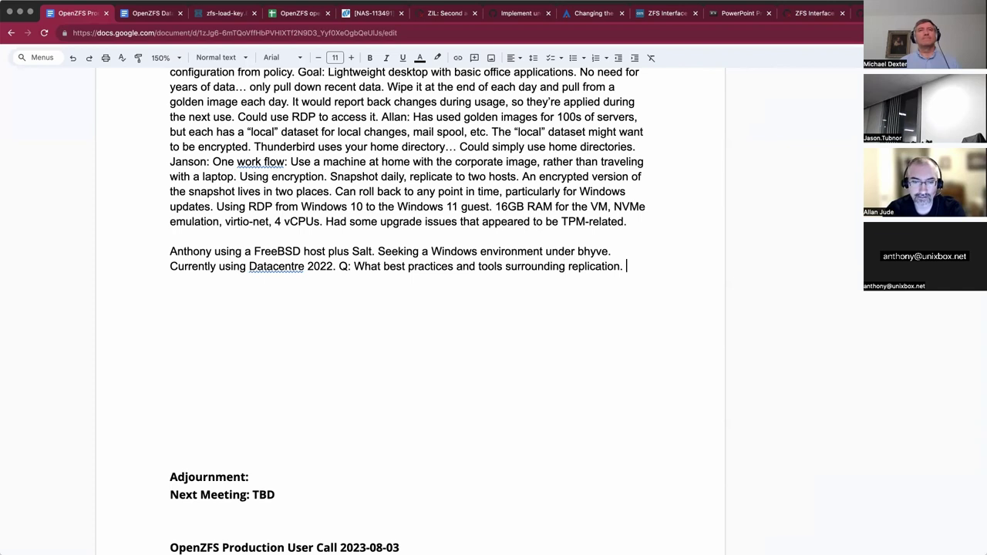
type(" No")
key("BackSpace")
key("BackSpace")
type("Allan: ")
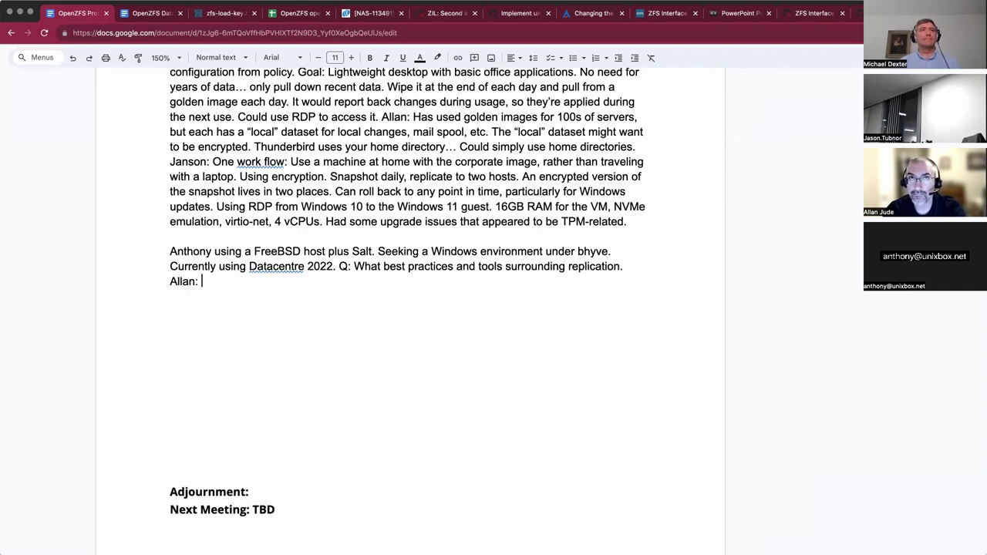
type("Note sanoid and soy")
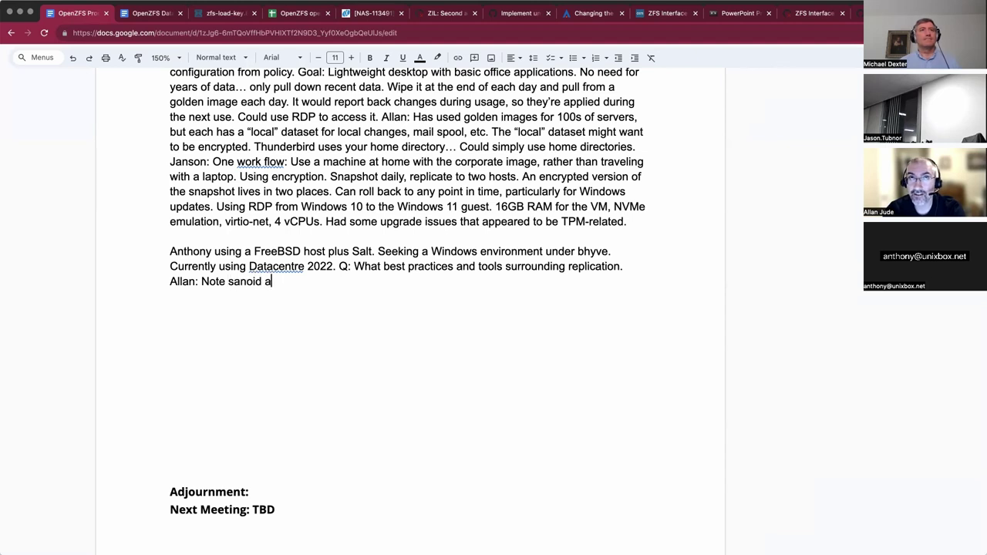
- Complete 'Note sanoid and syncoid.' and start typing the zrepl tool name
key("BackSpace")
key("BackSpace")
type("ync")
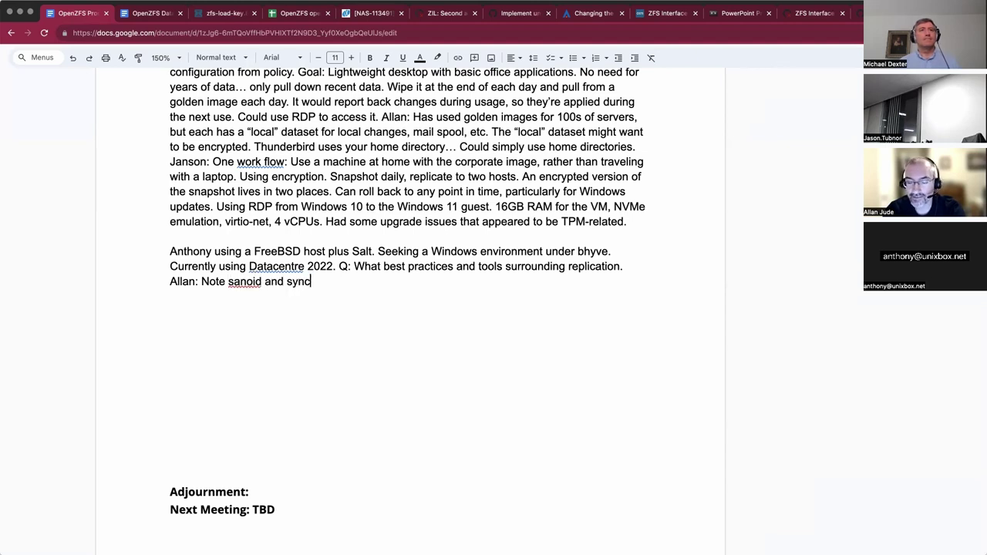
type("oid.")
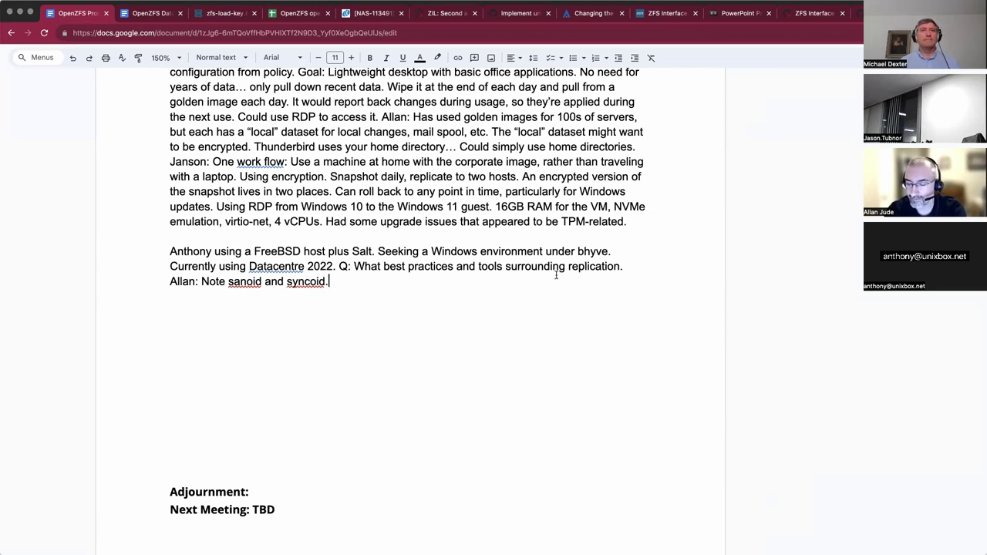
type("zd")
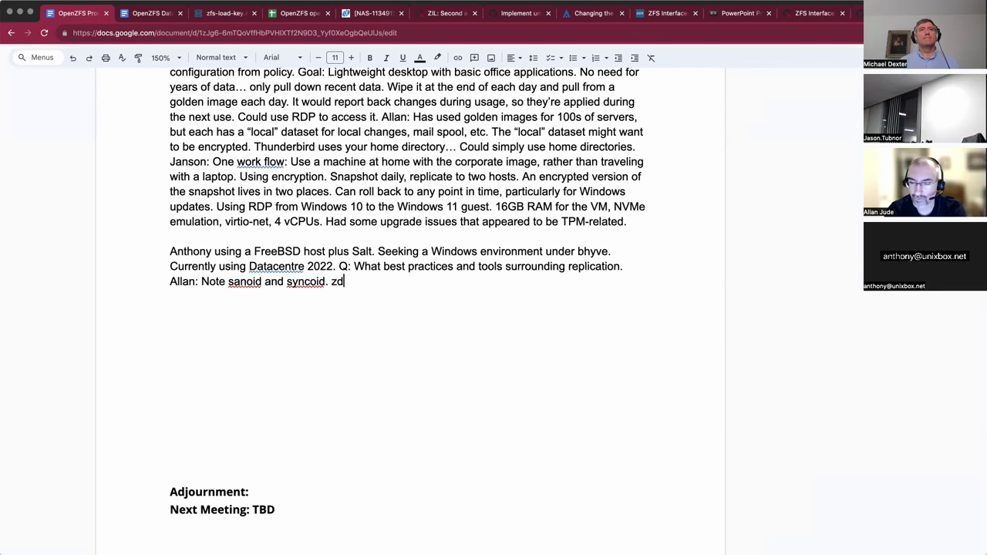
key("BackSpace")
type("reppl")
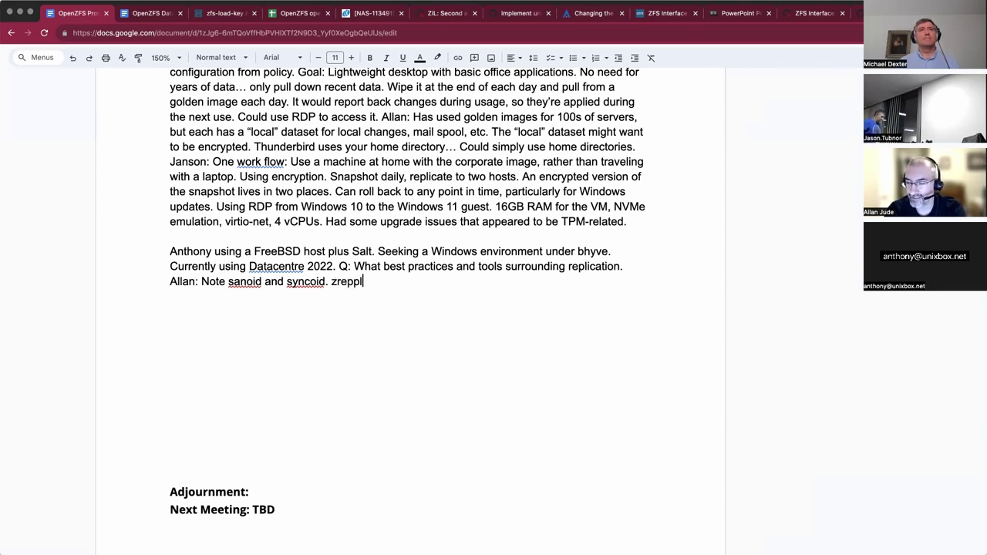
key("BackSpace")
type("le")
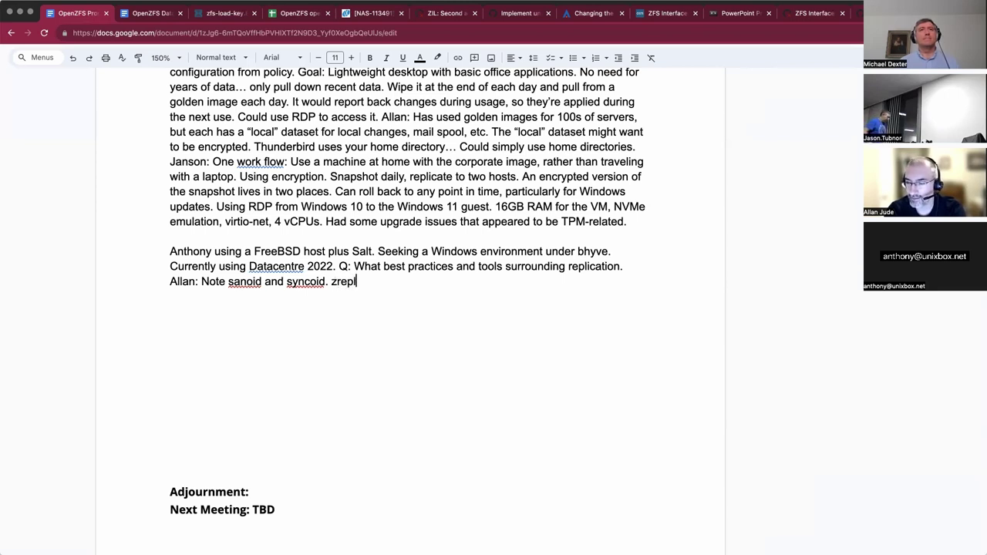
- Add lowercase 'zrepl is designed for laptop to host. Many of us have been using zxfer.'
key("BackSpace")
key("BackSpace")
type("ple is")
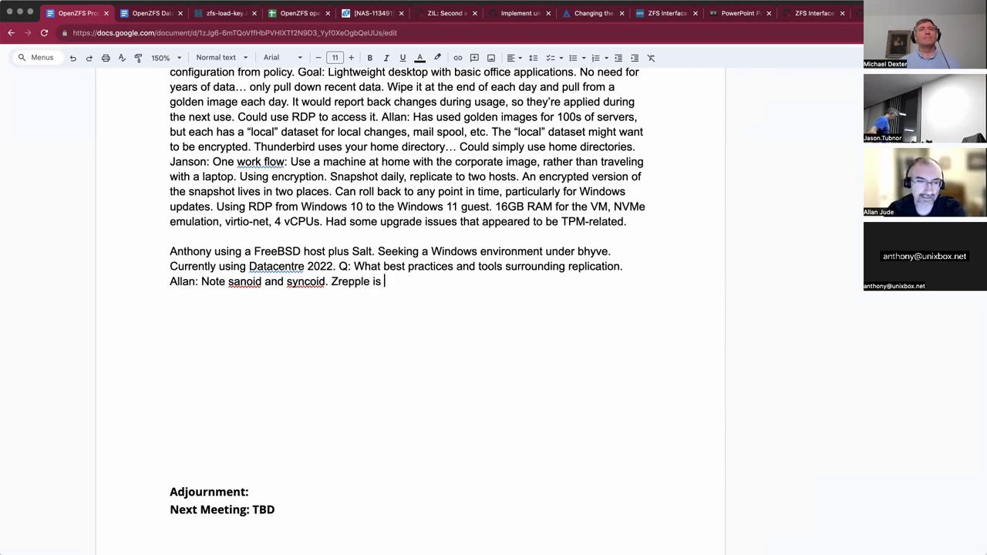
key("super+z")
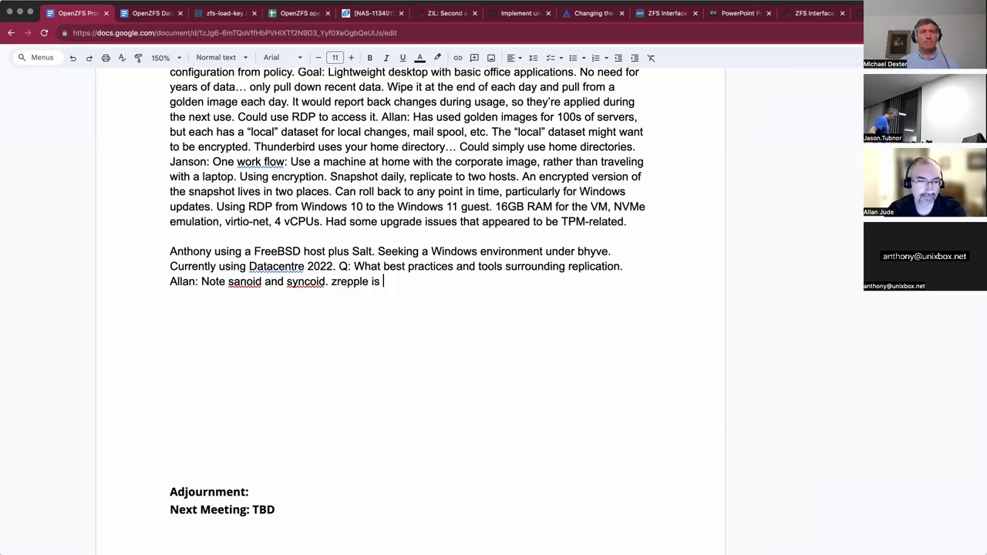
type("designed for laptop to")
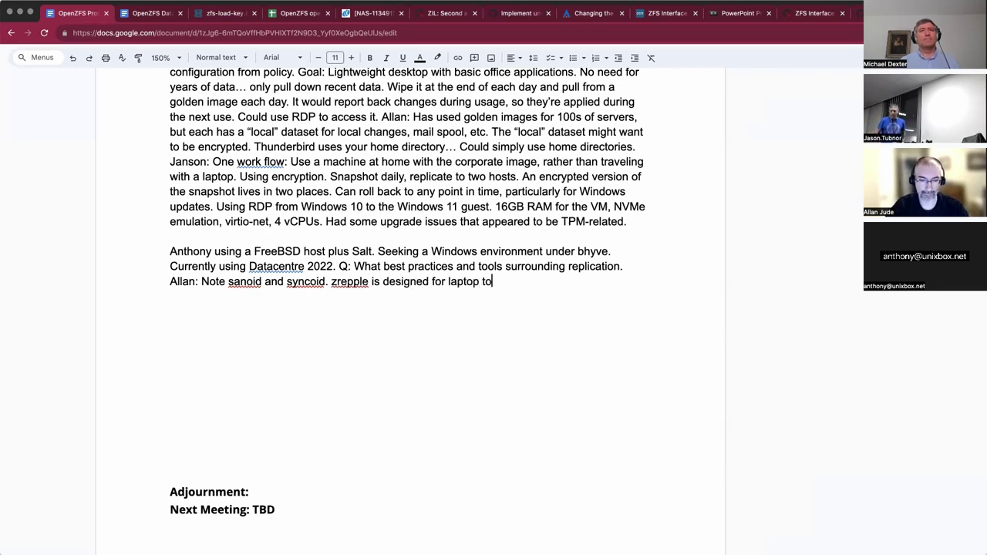
type(" host.")
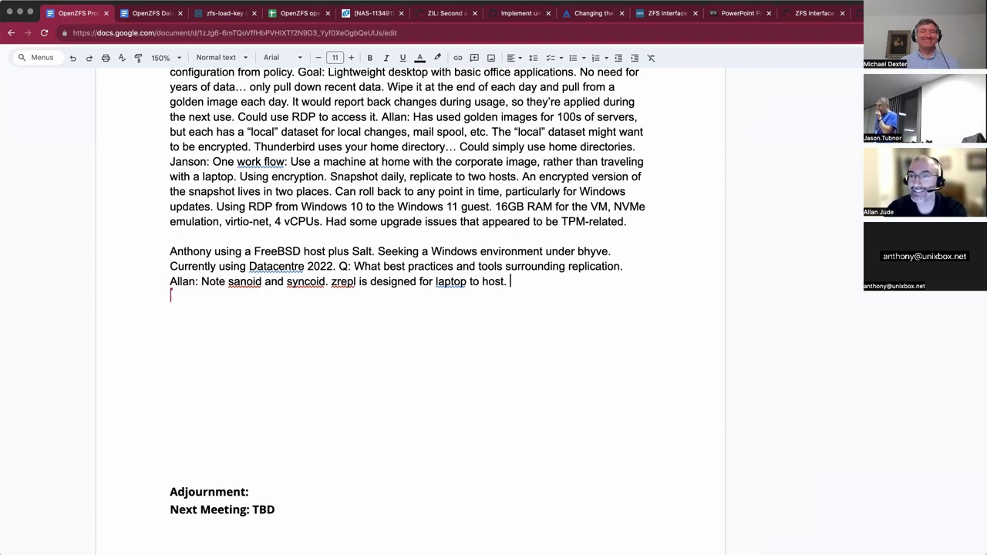
type("Many")
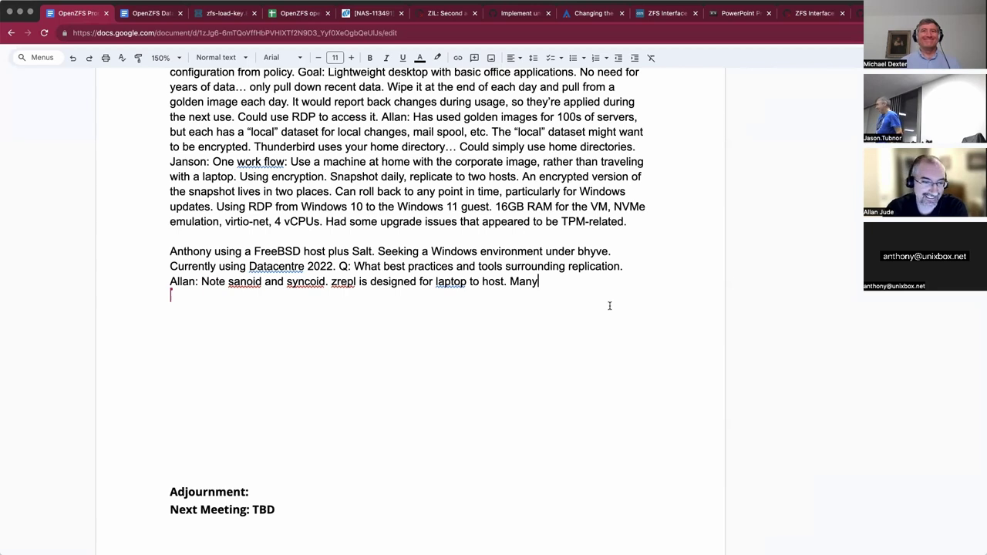
type(" of us have been")
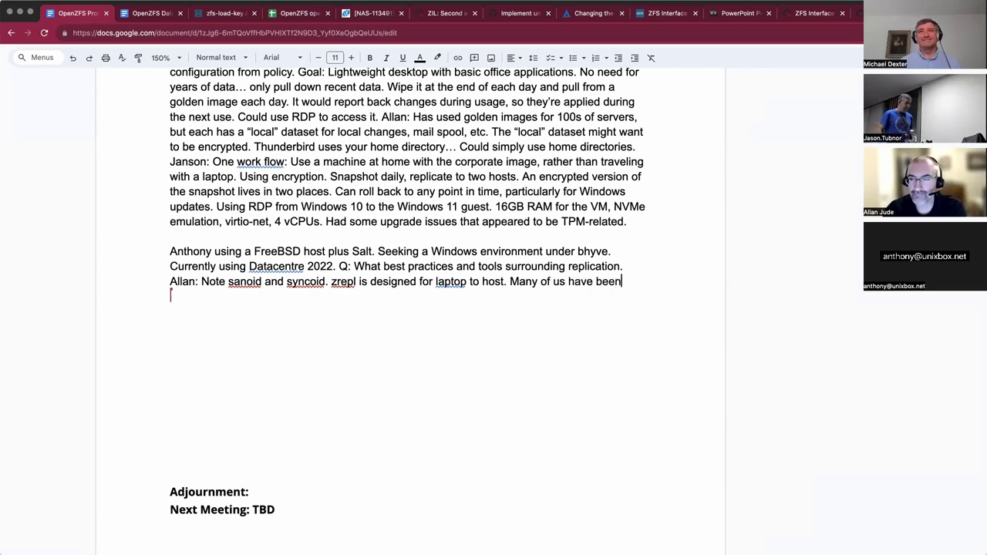
type(" using zxfer.")
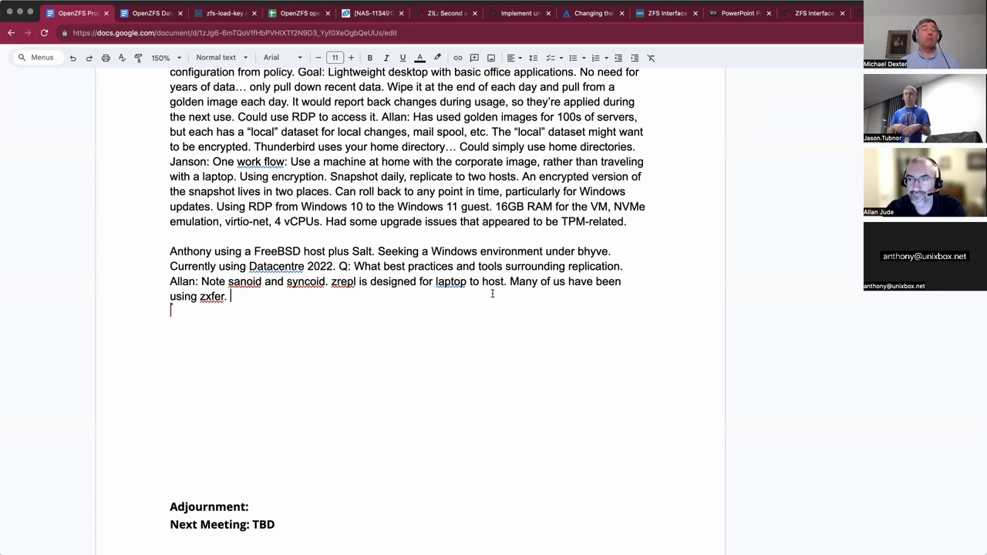
- Note that another attendee has moved to sanoid/syncoid, then select 'sanoid/syncoid'
type("Jas")
key("BackSpace")
type("son has moved to ")
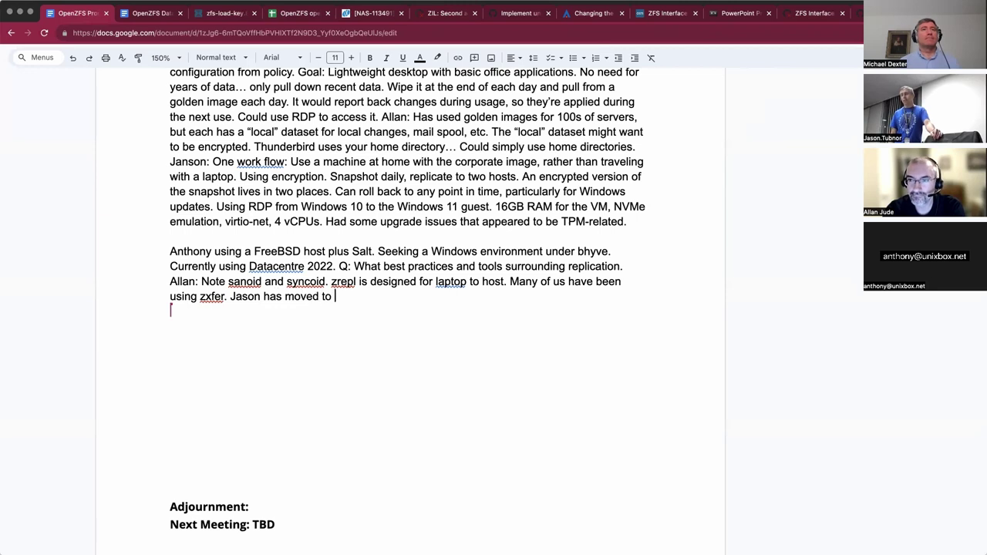
type("sanoid/s")
key("BackSpace")
type("/")
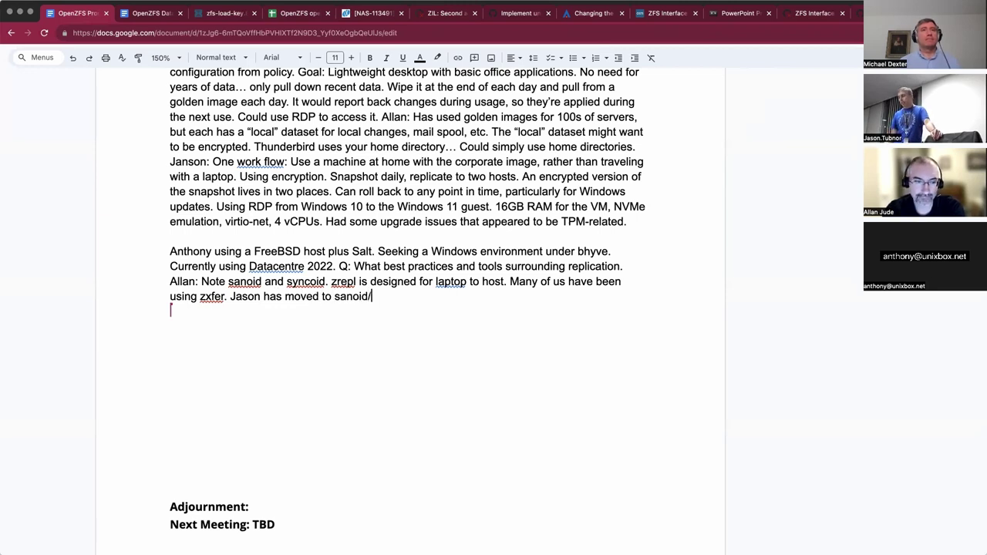
type("syncoid.")
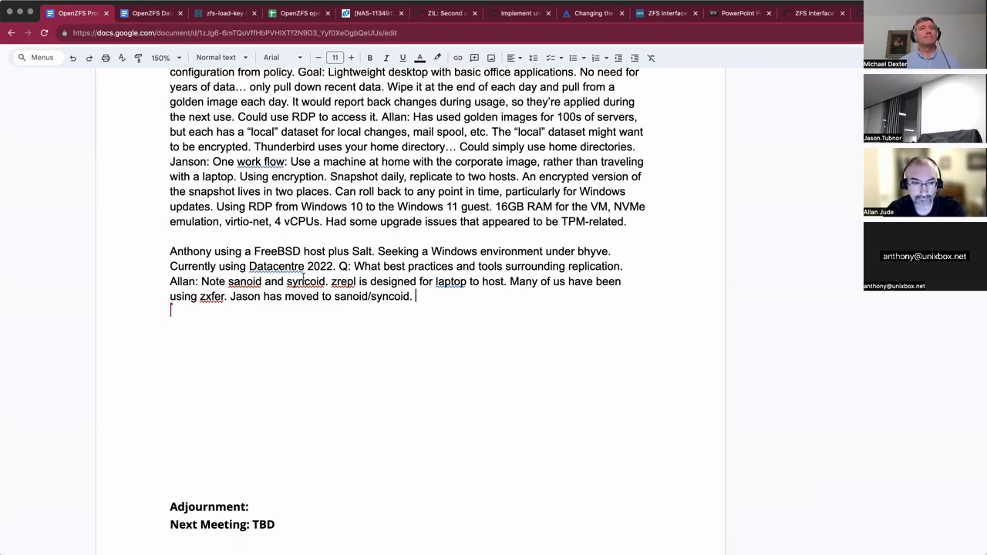
left_click_drag(410, 296, 336, 296)
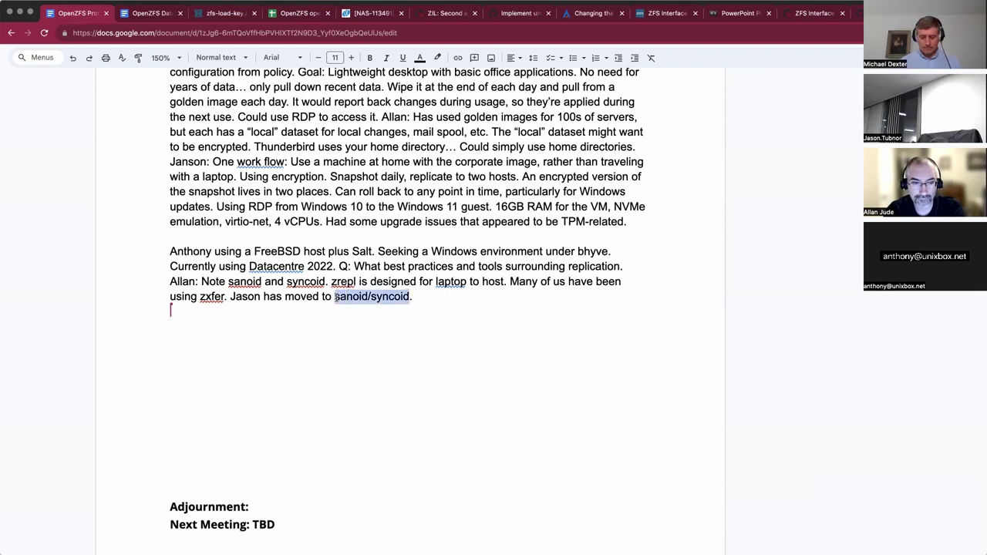
- Link 'sanoid/syncoid' to its pasted GitHub URL and begin 'You could provide the confi…'
key("super+k")
type("https://github.com/jimsalterjrs/sanoid")
key("Return")
key("End")
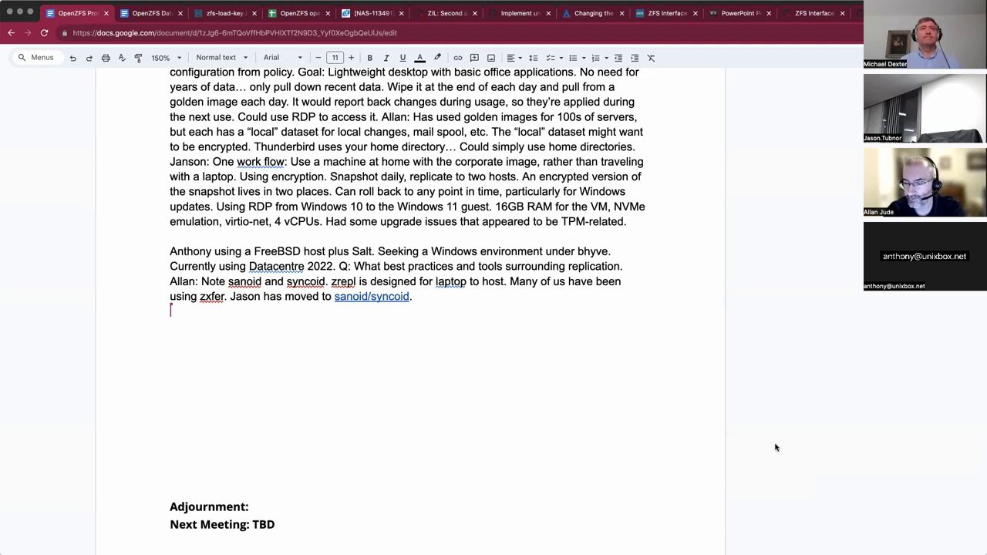
type("You cou")
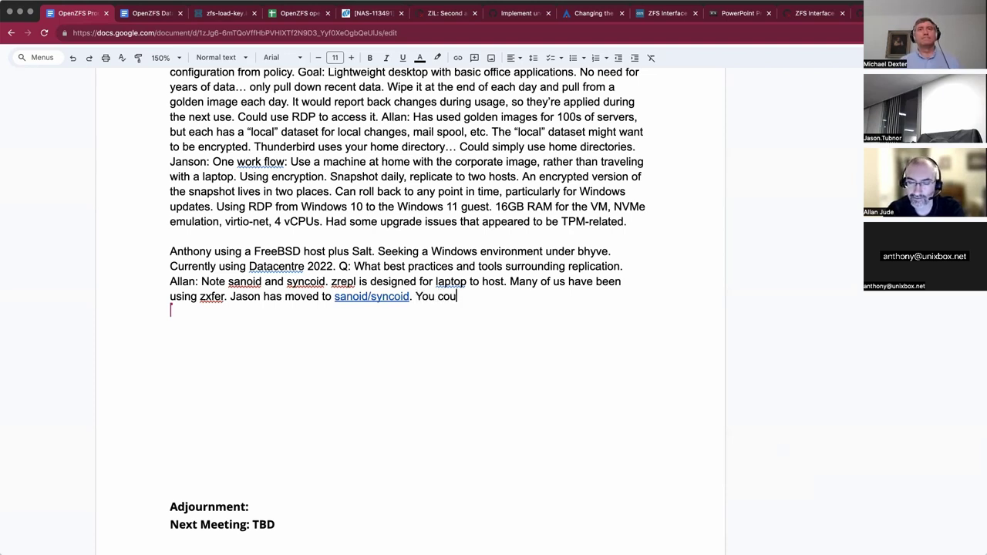
type("ld provide t")
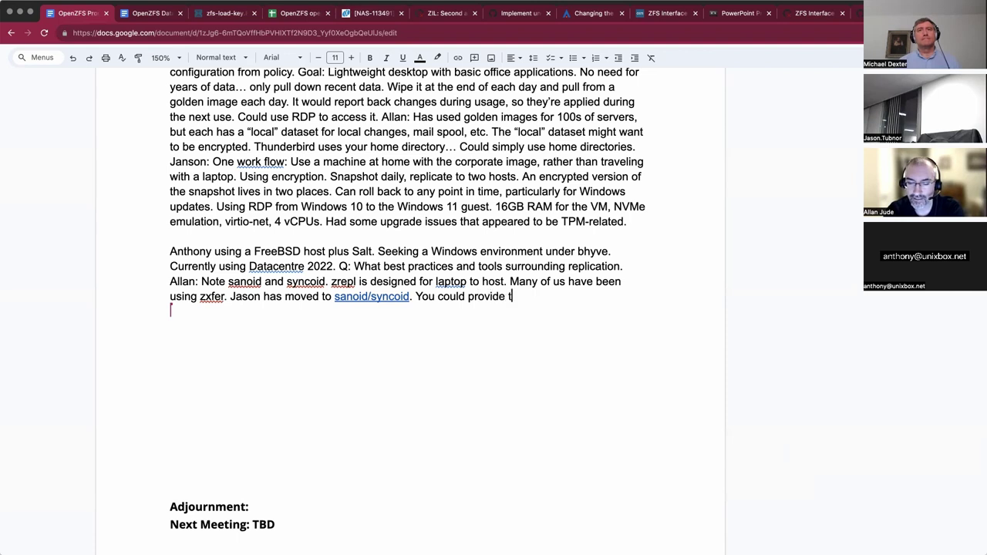
type("he confiu")
- Finish 'configuration file via Salt/Puppet.' and start a new paragraph
key("BackSpace")
type("g")
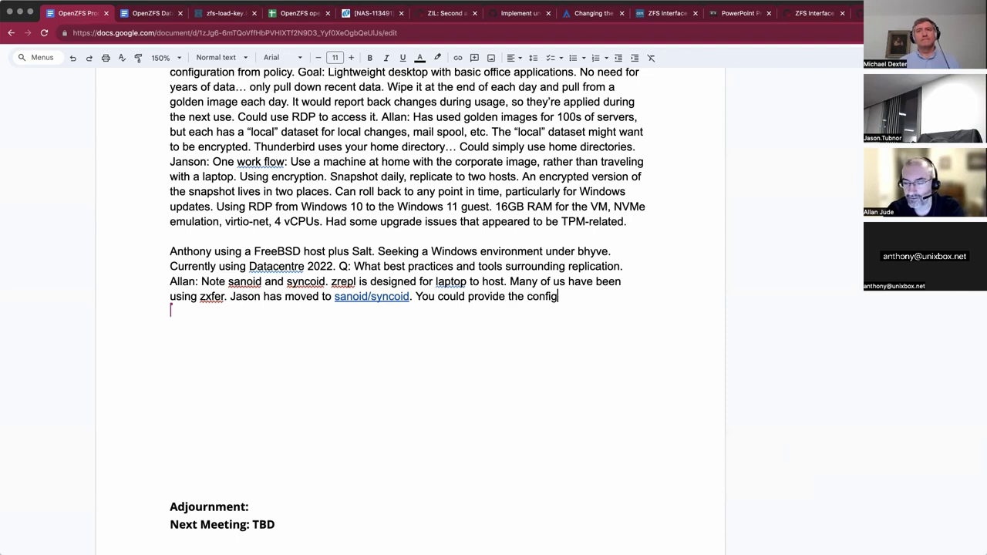
type("ura ")
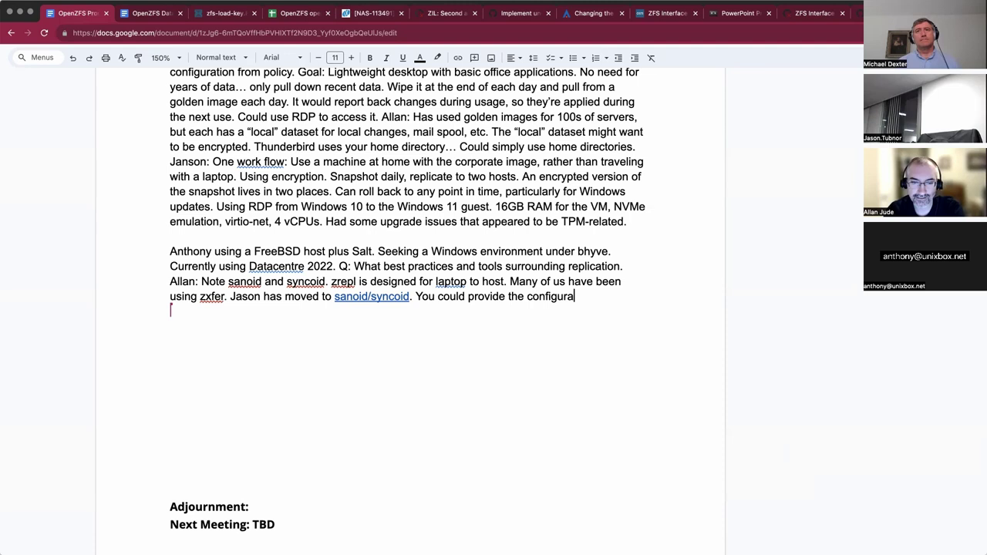
type("tion f")
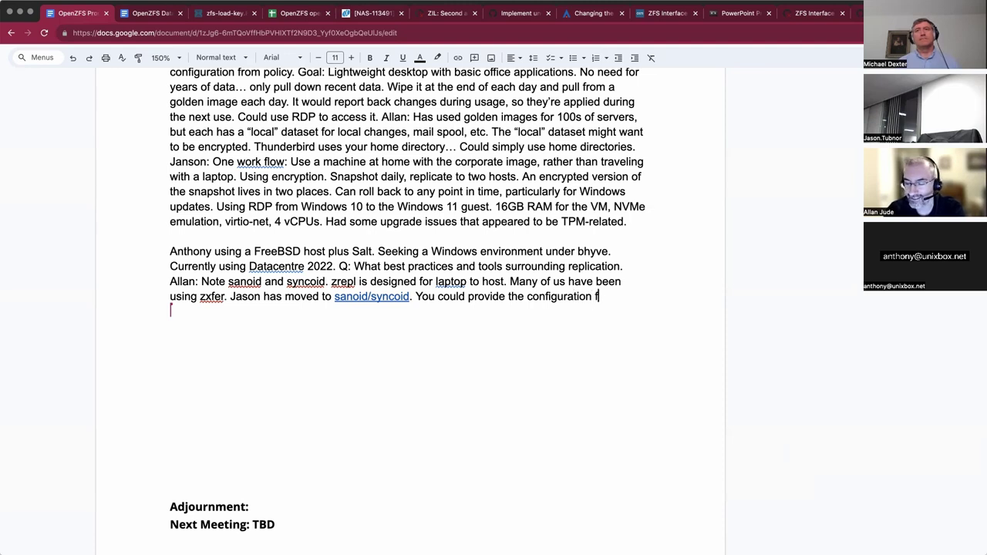
type("ile via ")
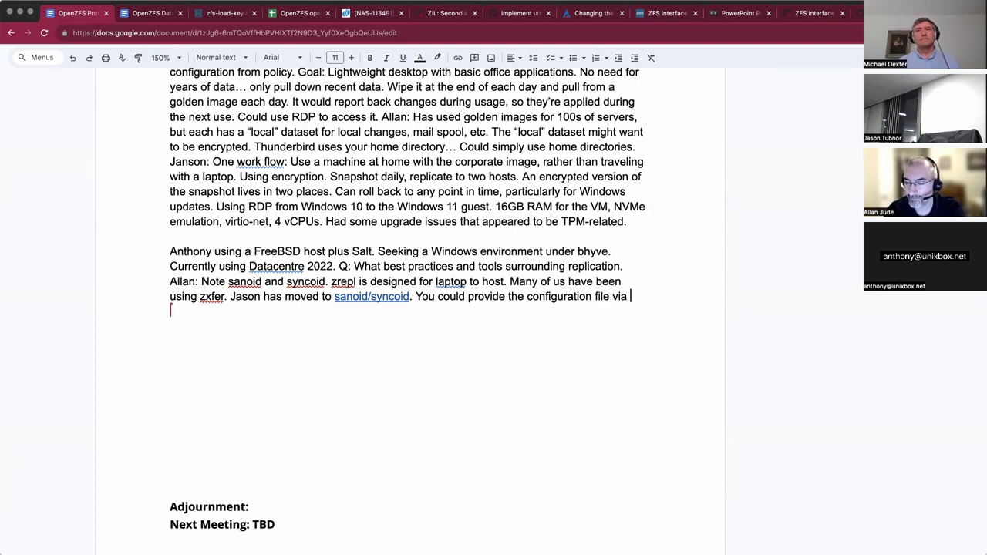
type("Salt")
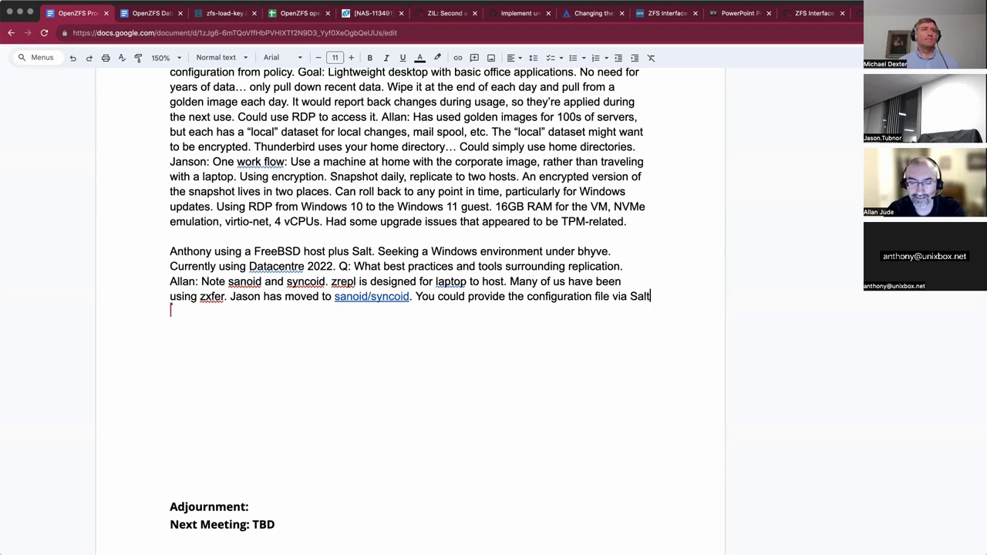
type("/Puppet.")
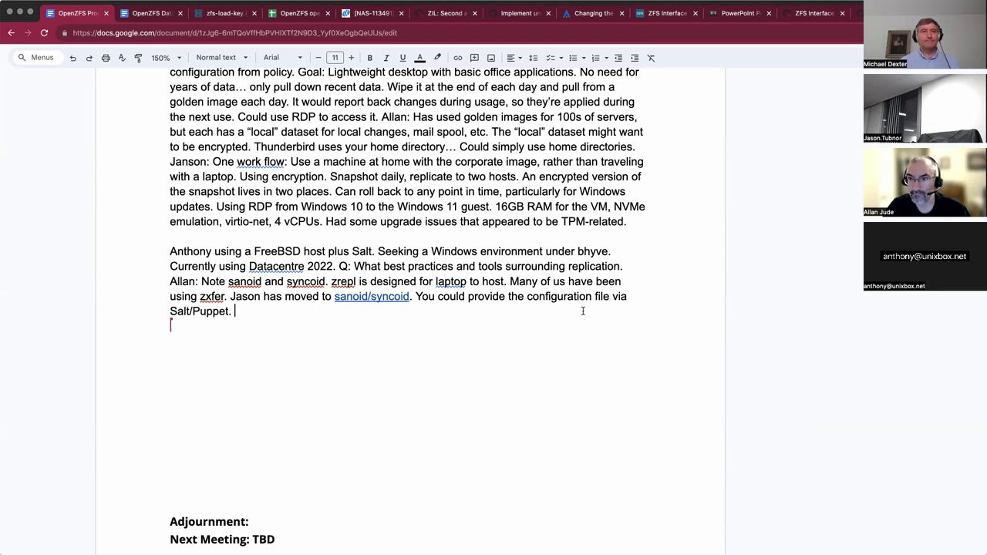
type("An")
key("BackSpace")
key("BackSpace")
key("BackSpace")
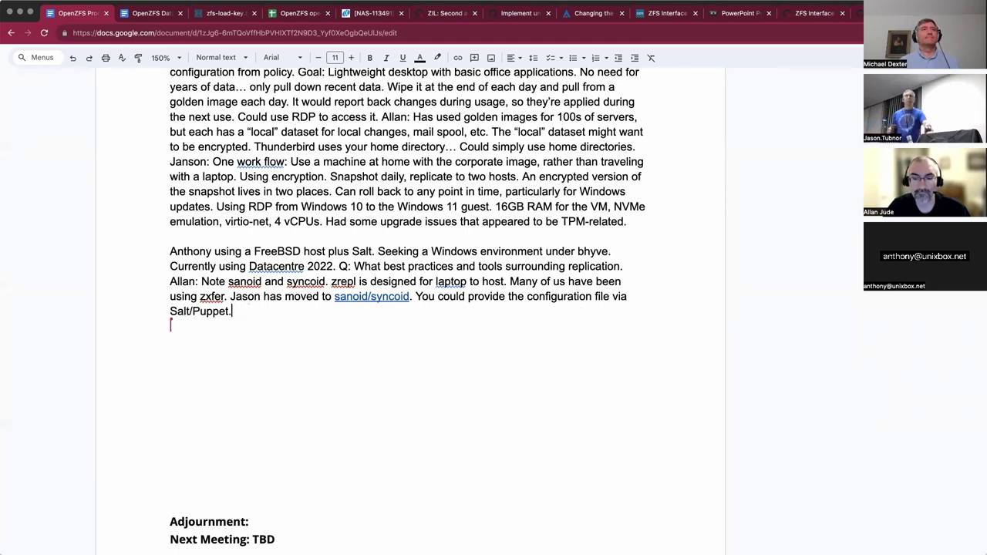
key("Return")
key("Return")
- Add the question 'What jail managers do you suggest? Using iocage, use Bastille?'
type("thon")
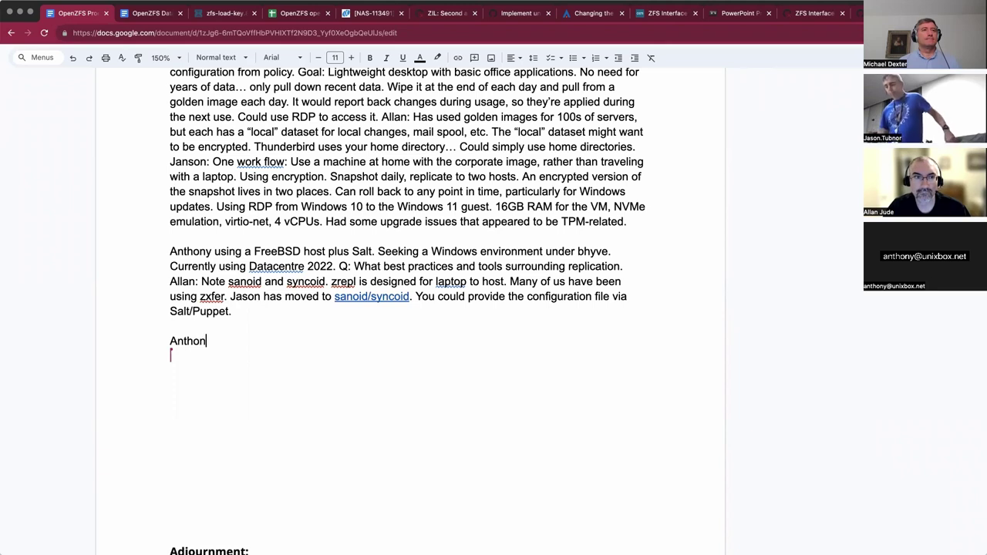
type("y: What jail managers do you suggest?")
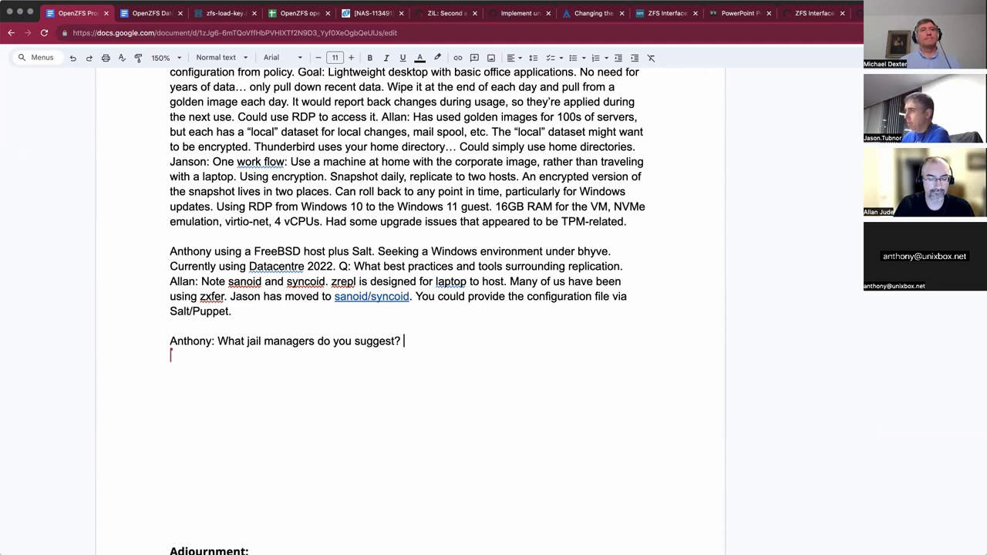
type(" Usin")
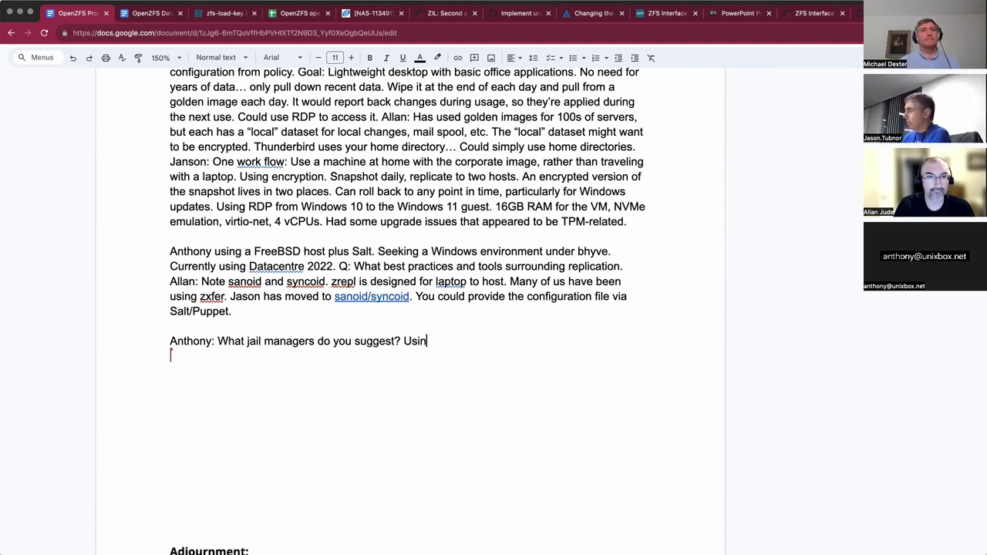
type("g iocage, U")
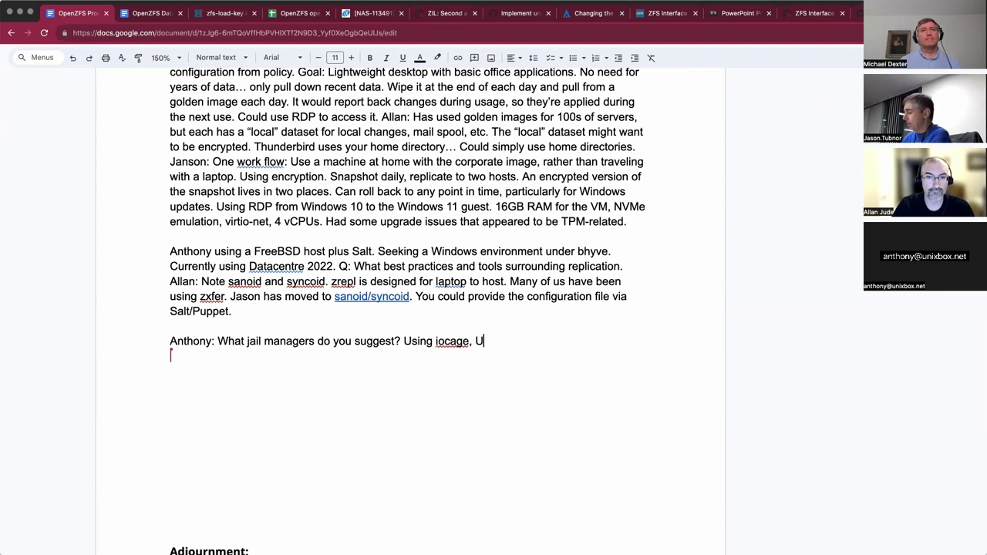
key("BackSpace")
type("use Ba")
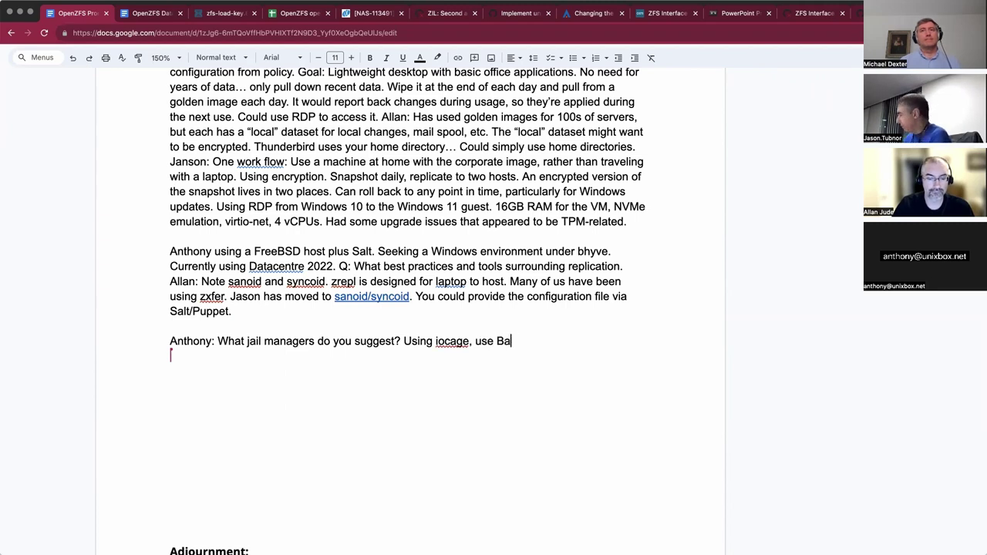
type("stille?")
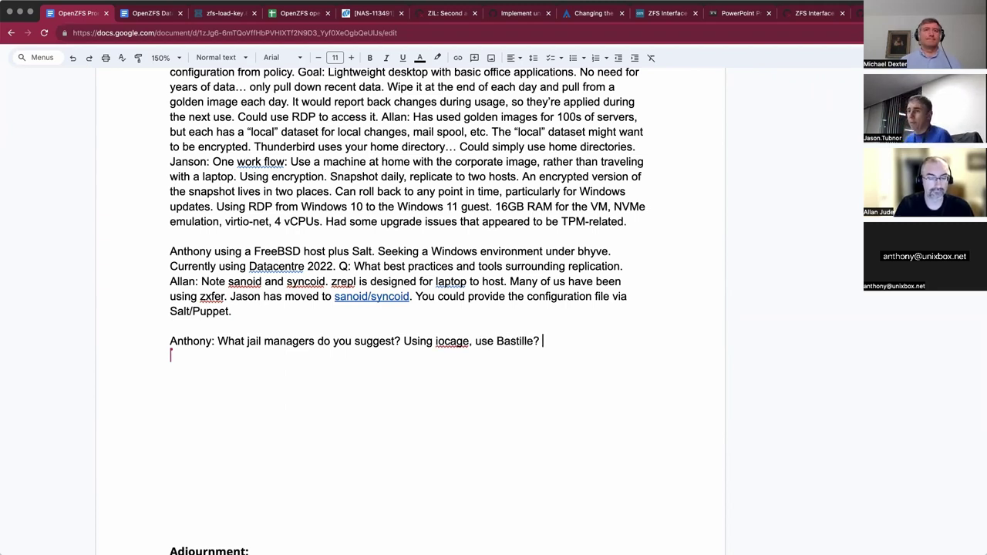
type(" T")
key("BackSpace")
- Add that another attendee has moved to Bastille from iocage
type("Jaso")
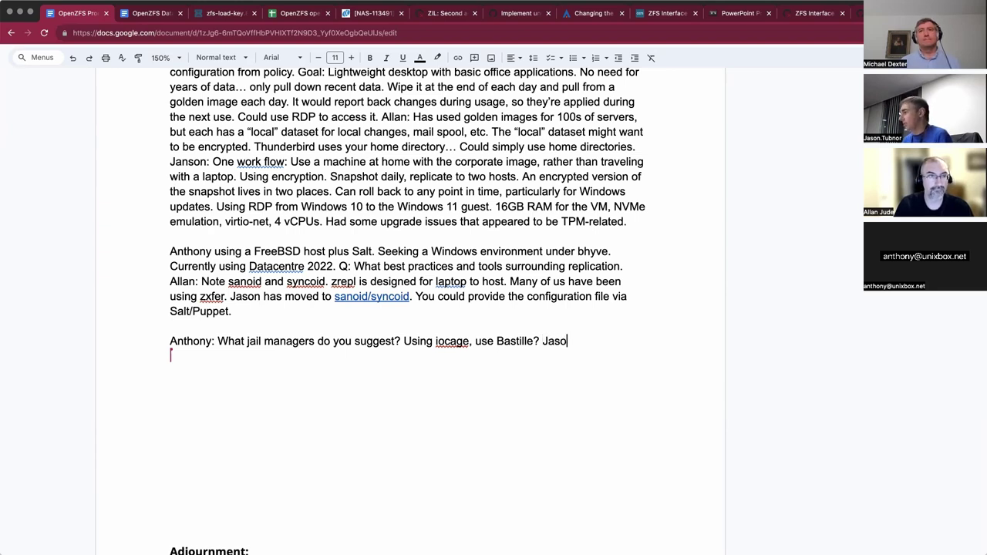
type("n has moved to Bastille")
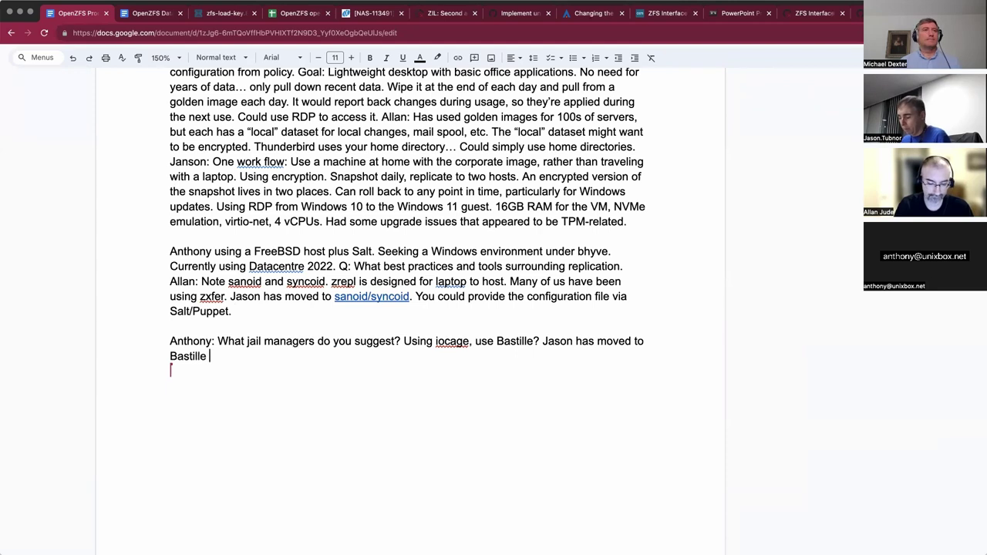
key("BackSpace")
type(".")
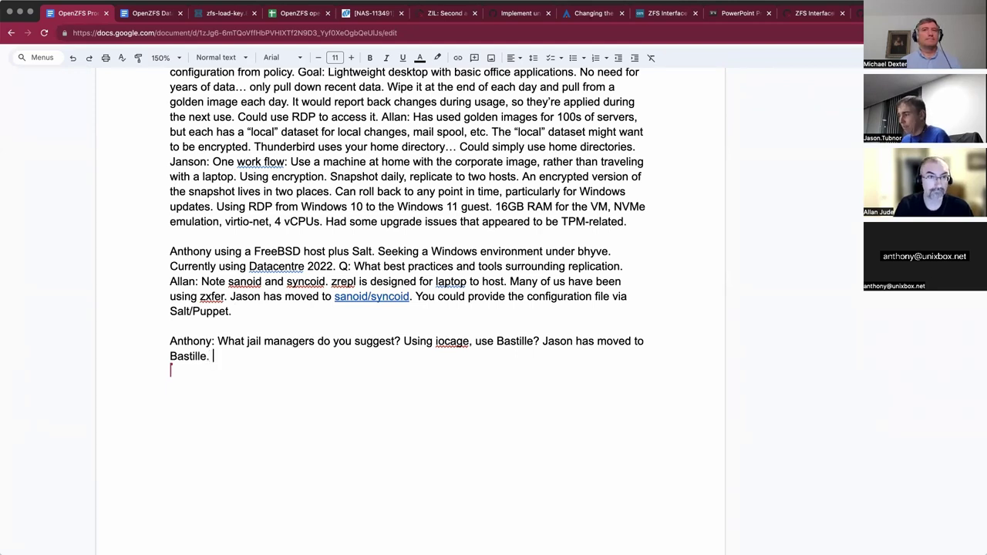
key("BackSpace")
key("BackSpace")
type("from ")
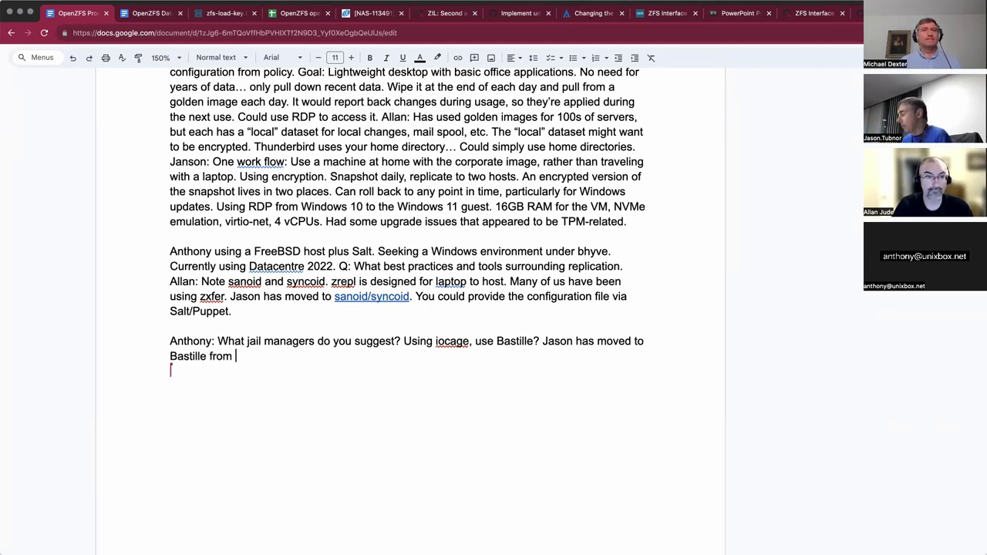
type("iocage.")
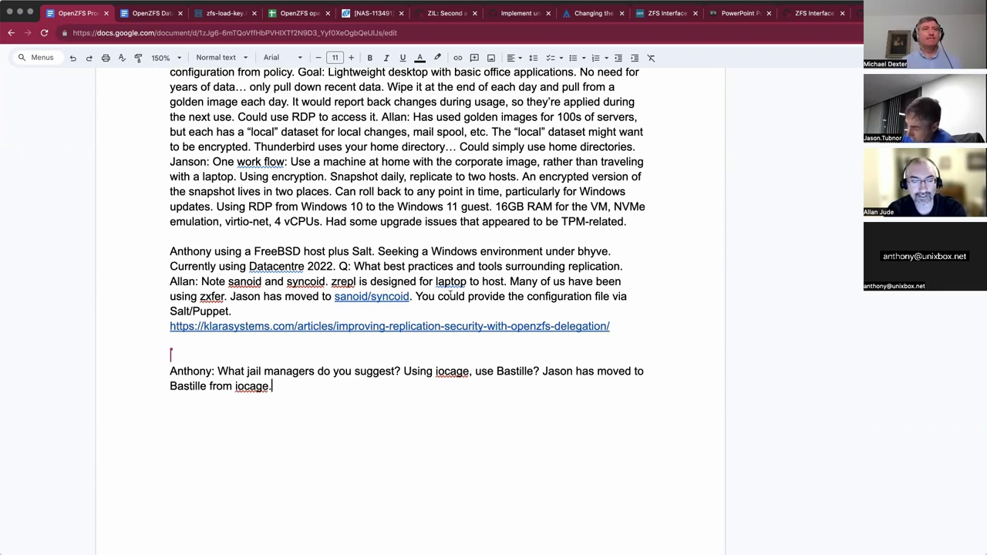
- Remove the extra space before the Klara Systems link and insert a blank line above it
left_click(157, 323)
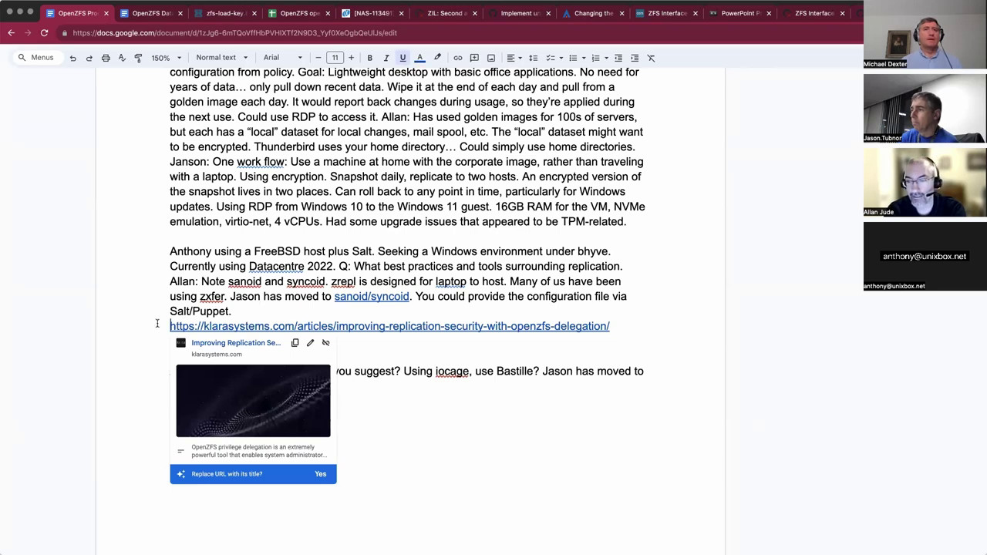
key("Down")
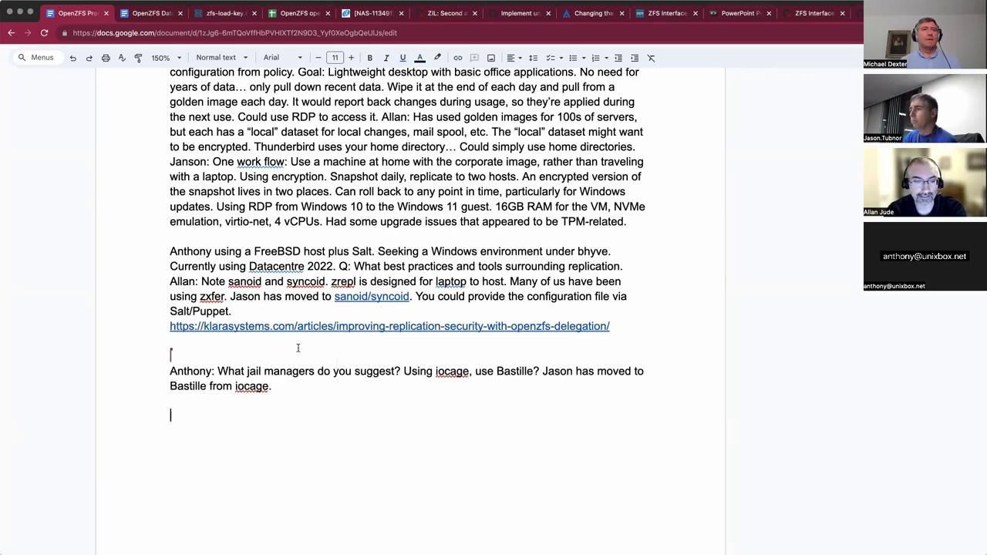
key("shift+Left")
key("Up")
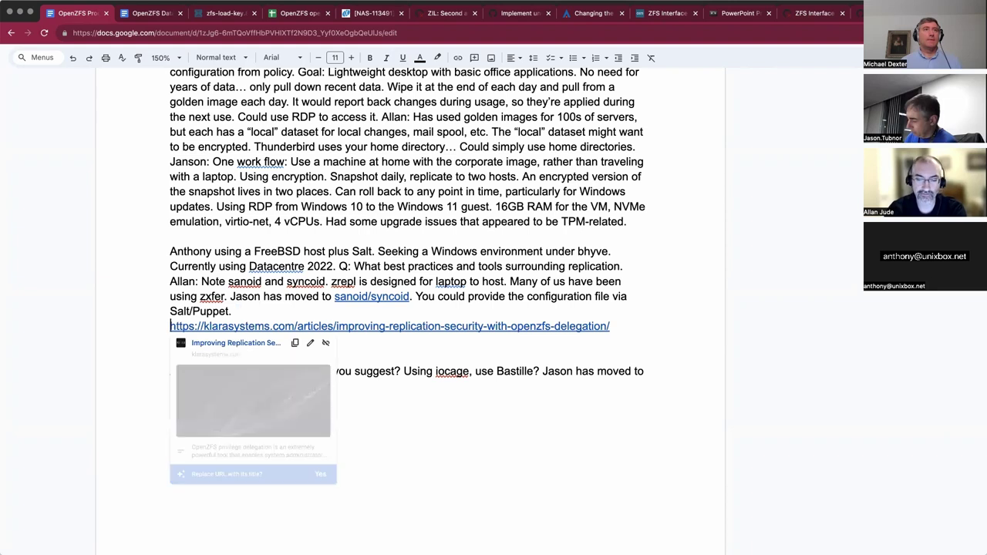
key("Left")
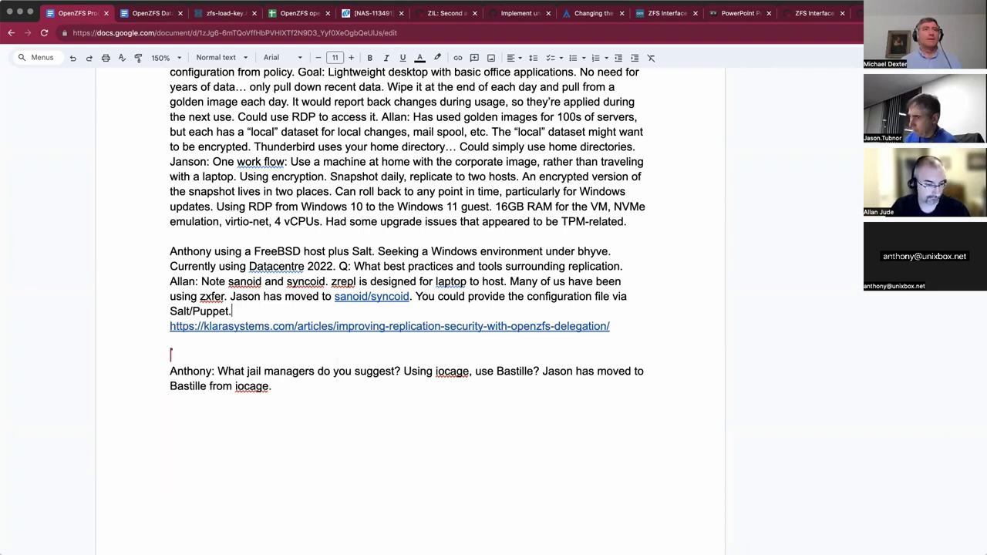
key("Delete")
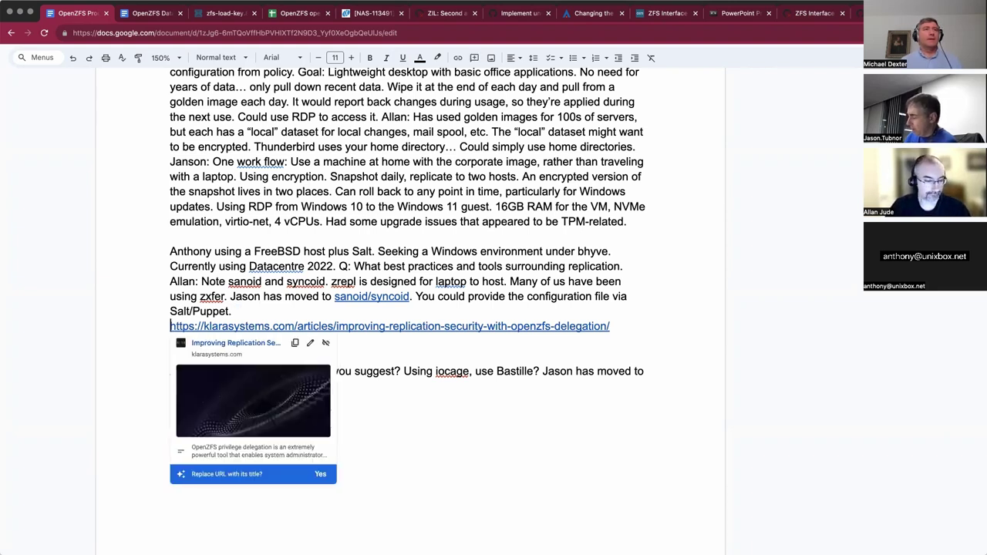
key("Return")
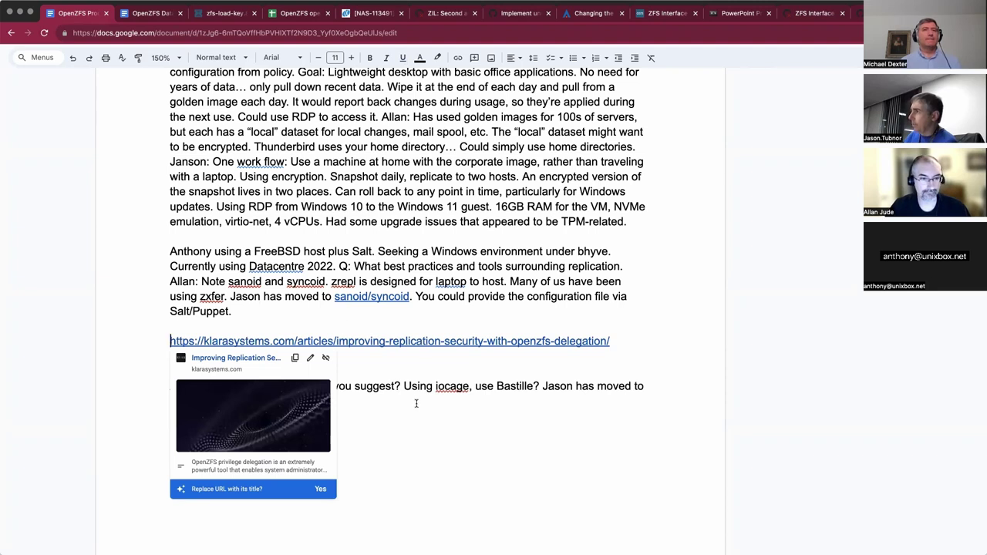
key("Down")
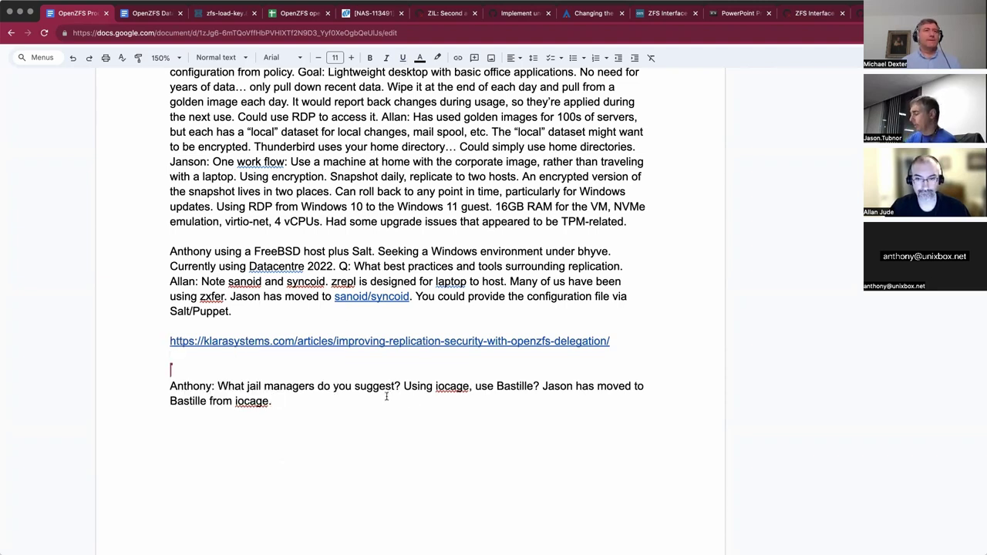